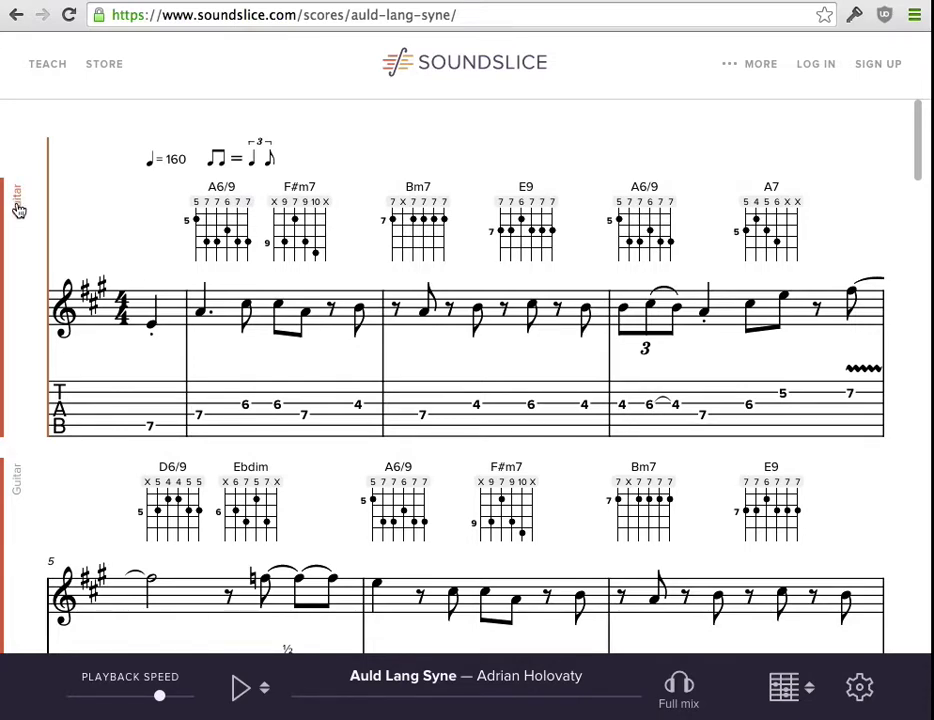
# Step: Open the Guitar track's settings panel from its label beside the Auld Lang Syne score
pyautogui.click(18, 199)
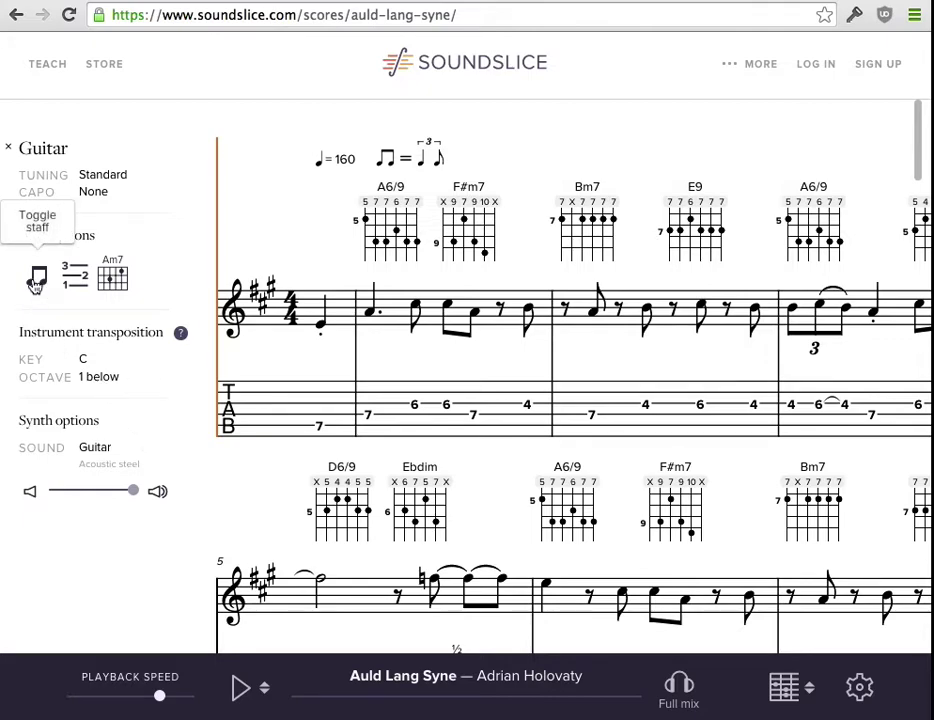
# Step: Turn off the staff and tab view options for Guitar, then close its settings panel
pyautogui.click(37, 283)
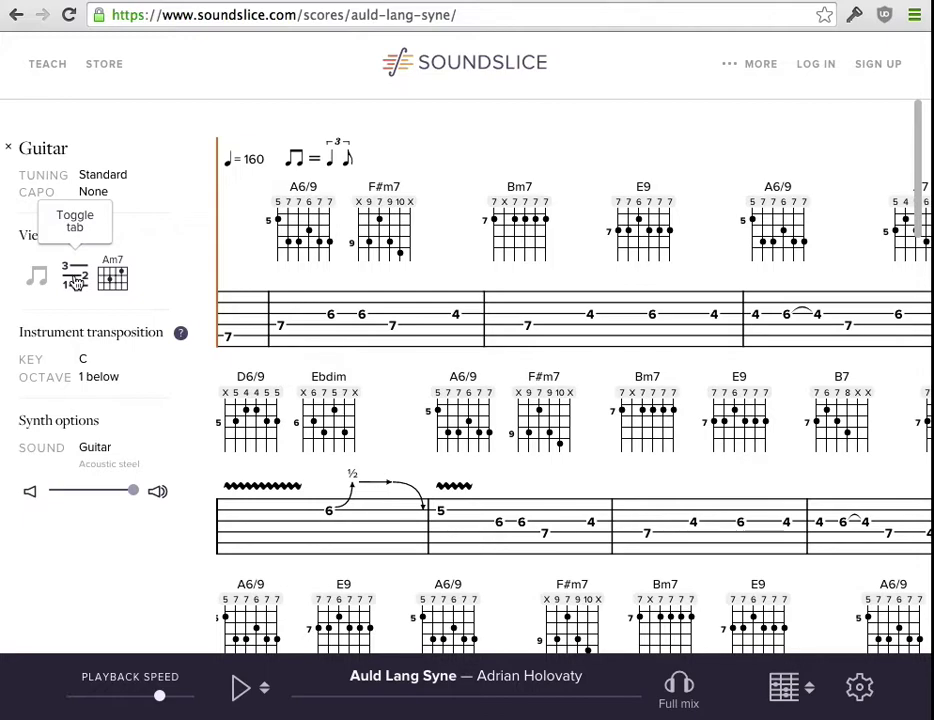
pyautogui.click(75, 283)
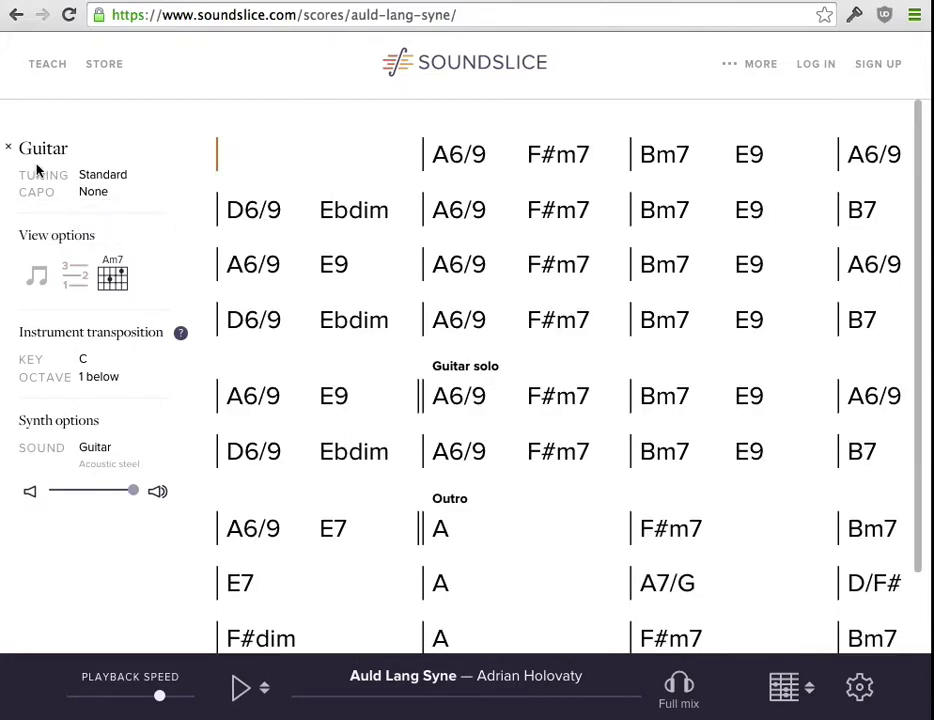
pyautogui.click(8, 148)
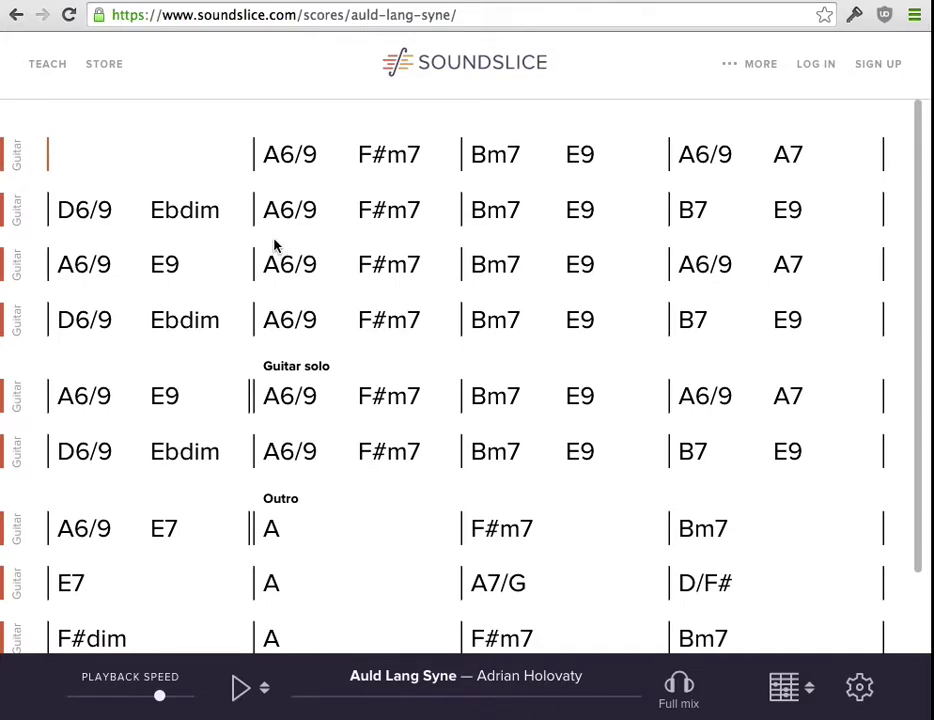
# Step: Play and pause the chart, then move the playhead across chords A6/9, E9, F#m7 and Bm7
pyautogui.press('space')
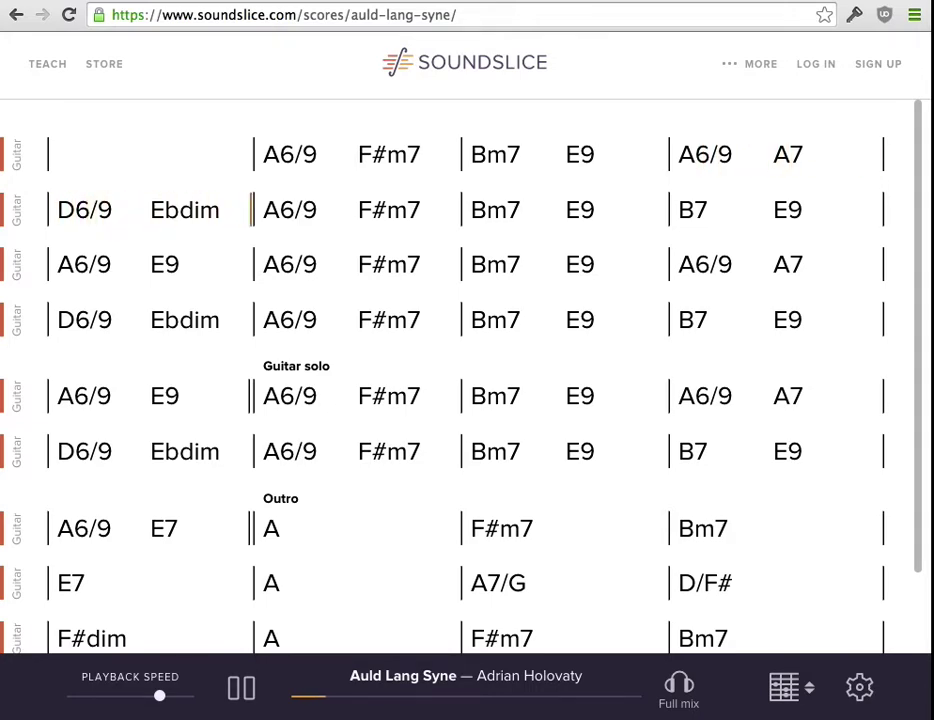
pyautogui.press('space')
pyautogui.click(338, 268)
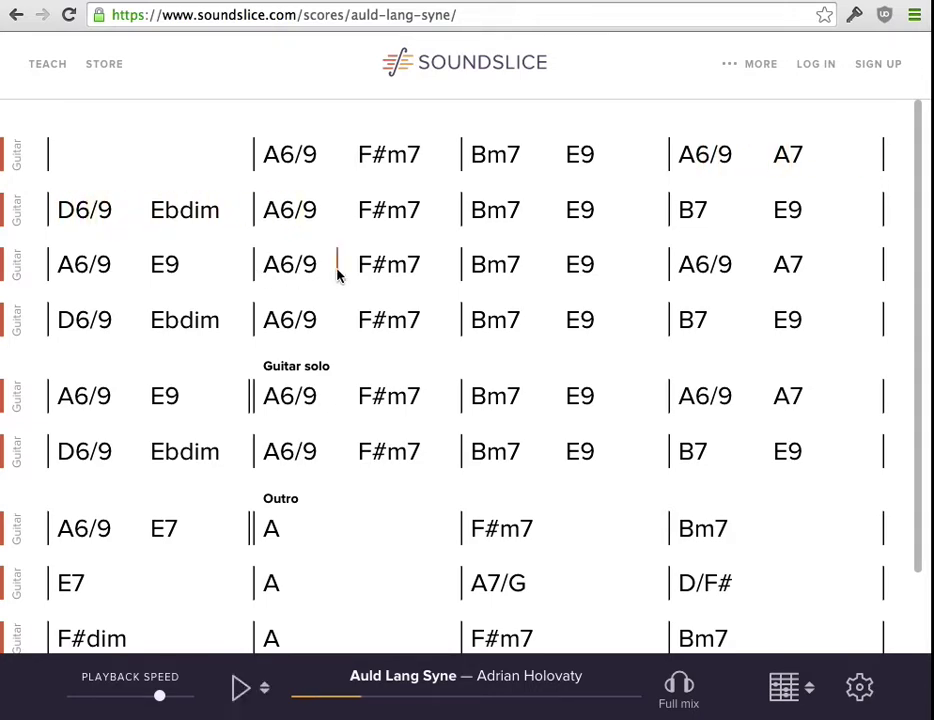
pyautogui.click(537, 328)
pyautogui.click(384, 412)
pyautogui.click(543, 406)
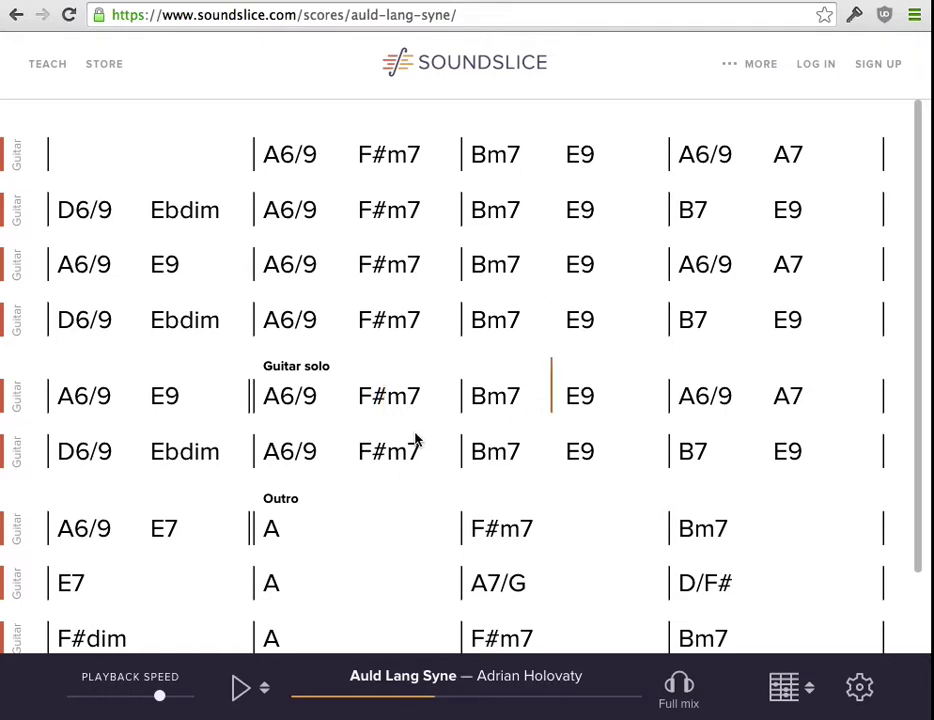
pyautogui.click(517, 453)
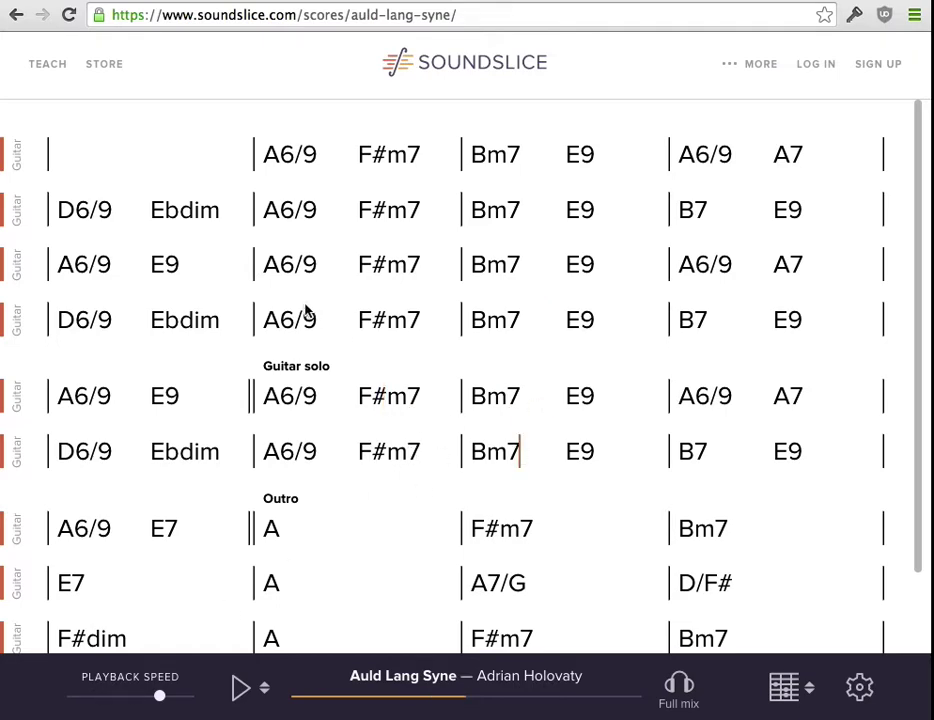
# Step: Select row 3 from A6/9 to E9, play that passage, stop, then jump to E9 in row 2
pyautogui.moveTo(266, 266); pyautogui.dragTo(666, 270)
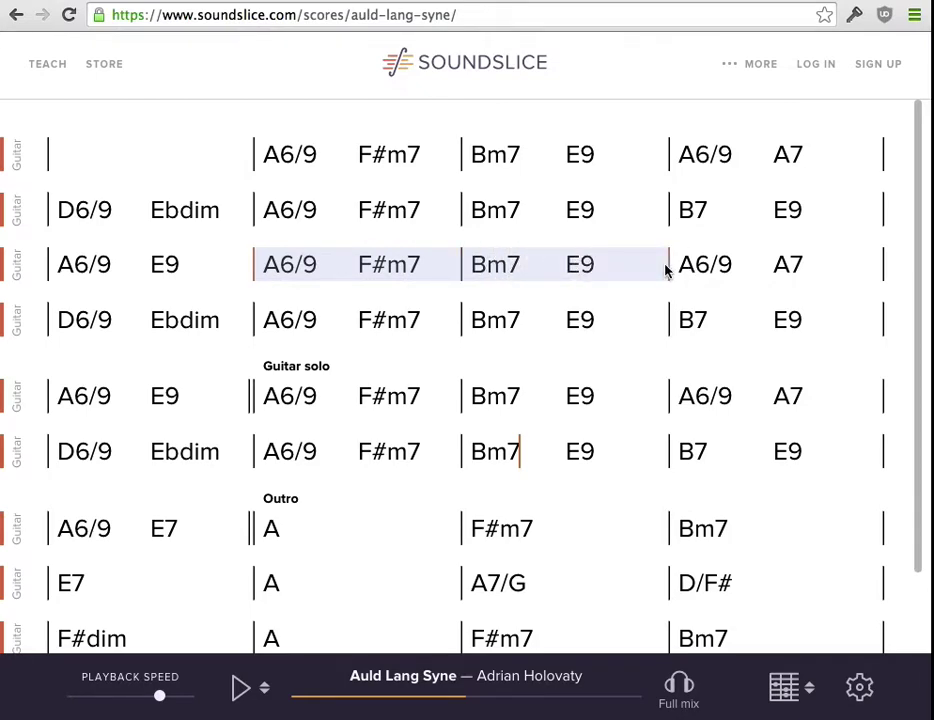
pyautogui.press('space')
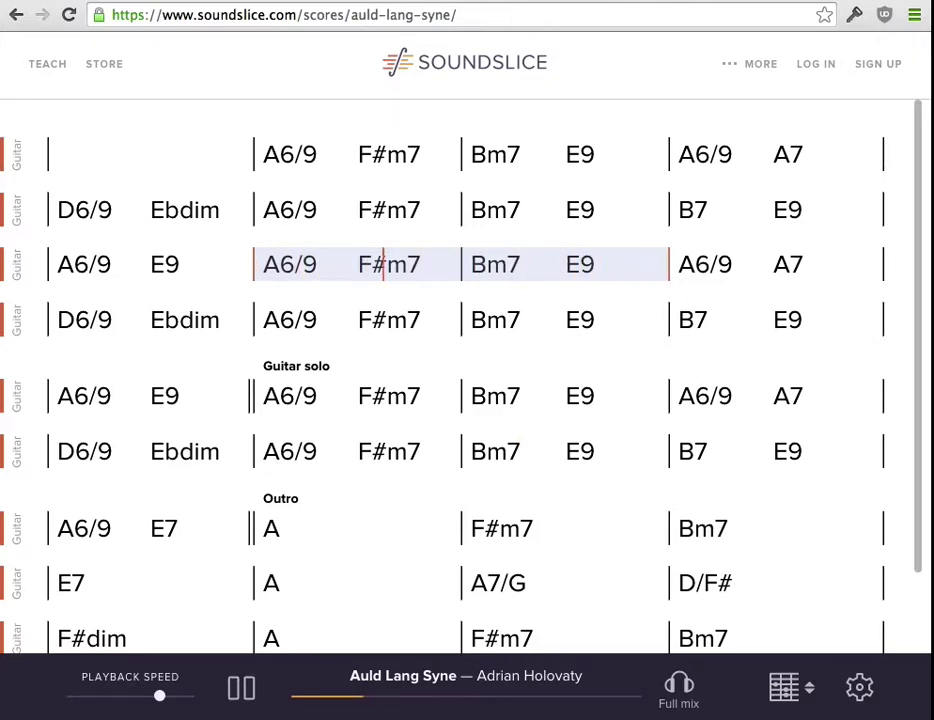
pyautogui.press('space')
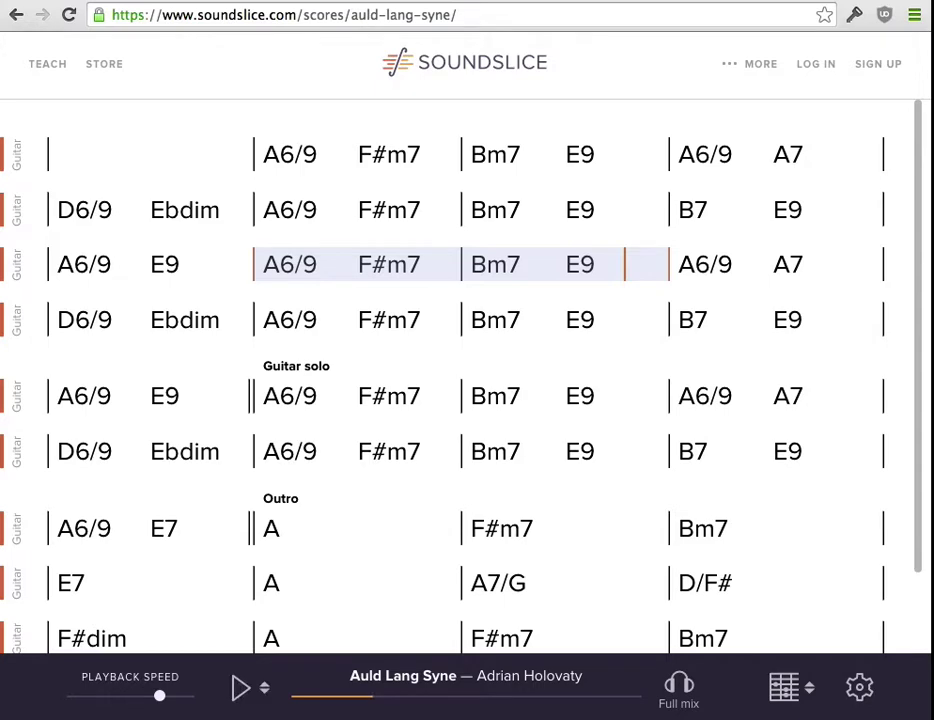
pyautogui.click(585, 210)
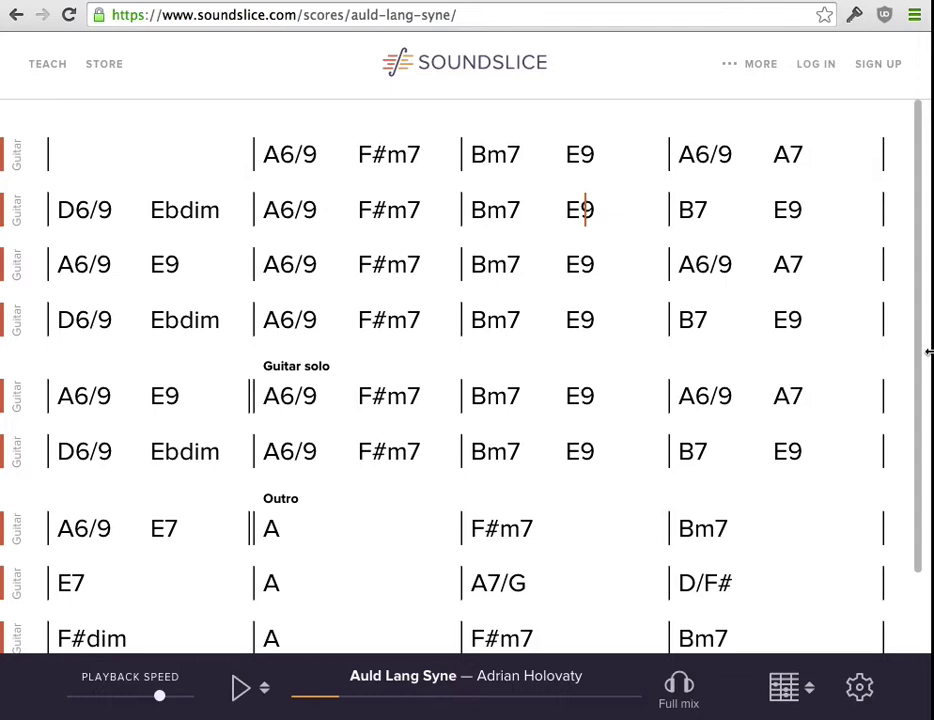
# Step: Drag the browser window's right edge leftward so the chord chart reflows narrower
pyautogui.moveTo(929, 352); pyautogui.dragTo(898, 391)
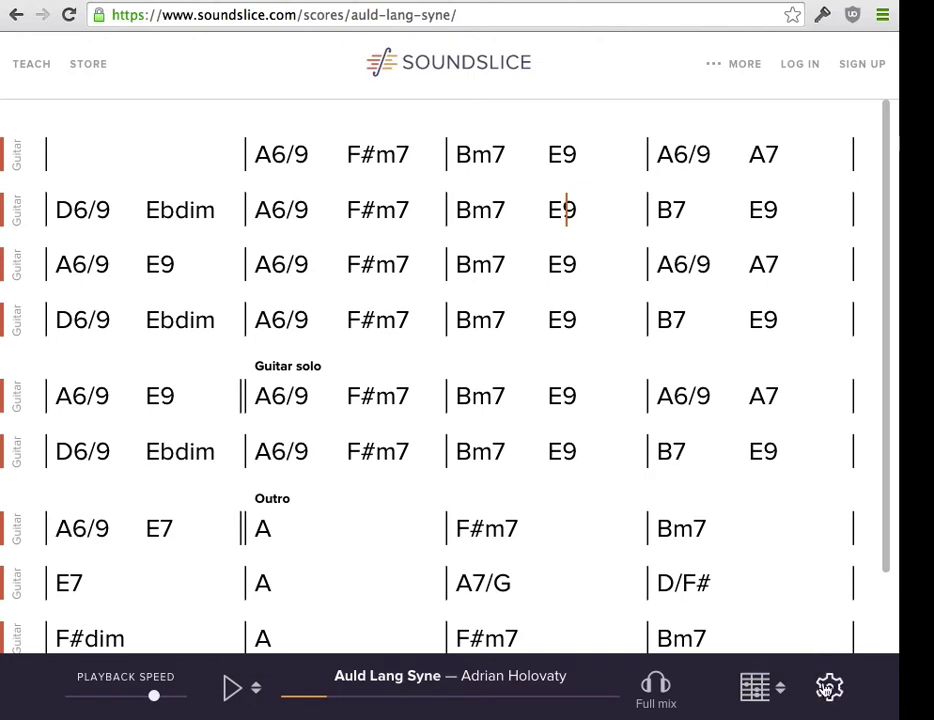
pyautogui.click(829, 687)
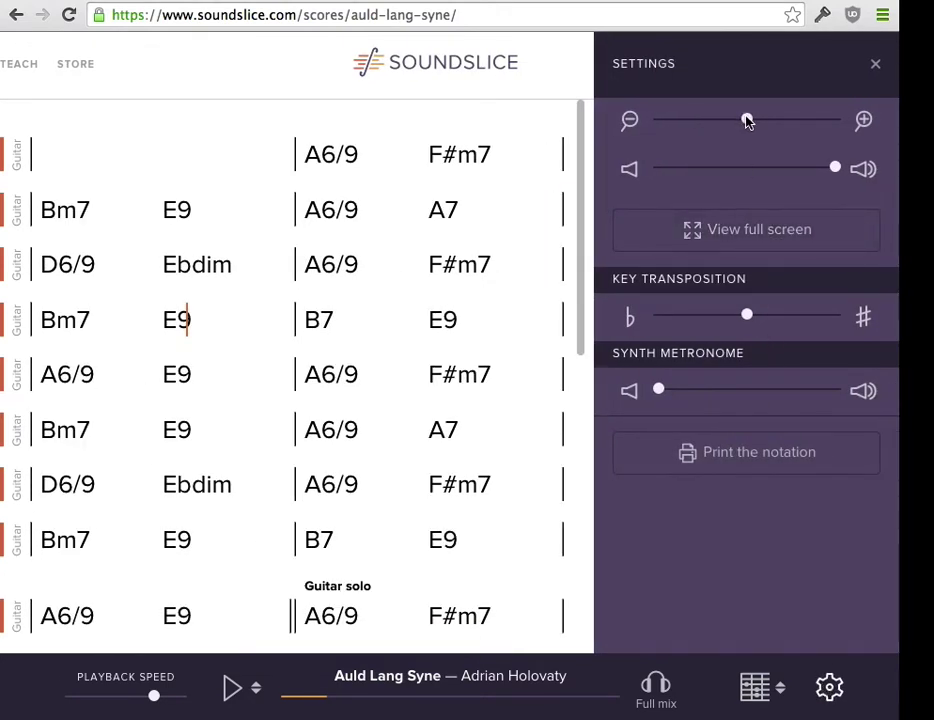
pyautogui.moveTo(746, 125)
pyautogui.moveTo(747, 124)
pyautogui.mouseDown()
pyautogui.moveTo(670, 129)
pyautogui.moveTo(747, 125)
pyautogui.mouseUp()
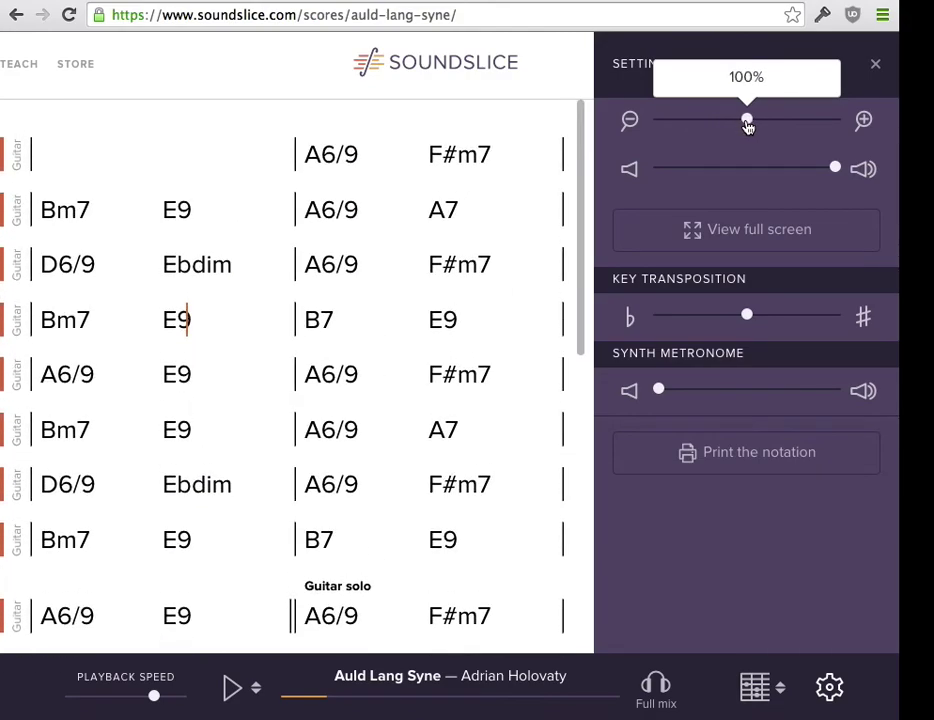
pyautogui.click(828, 690)
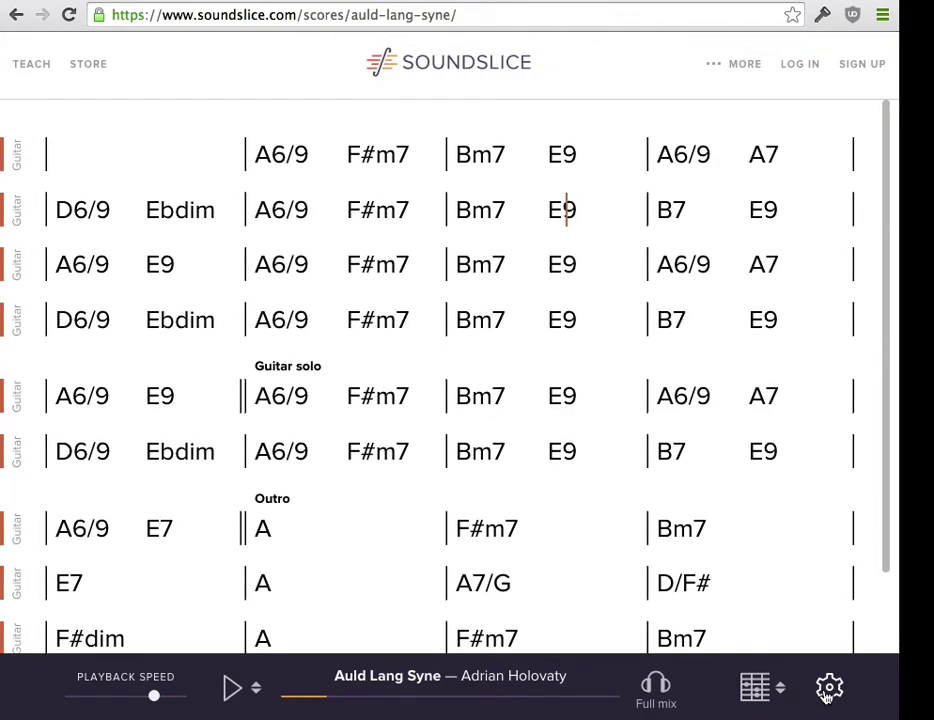
# Step: Append 'embed/' to the Auld Lang Syne score URL and load the embed page
pyautogui.click(480, 15)
pyautogui.click(480, 15)
pyautogui.write('e')
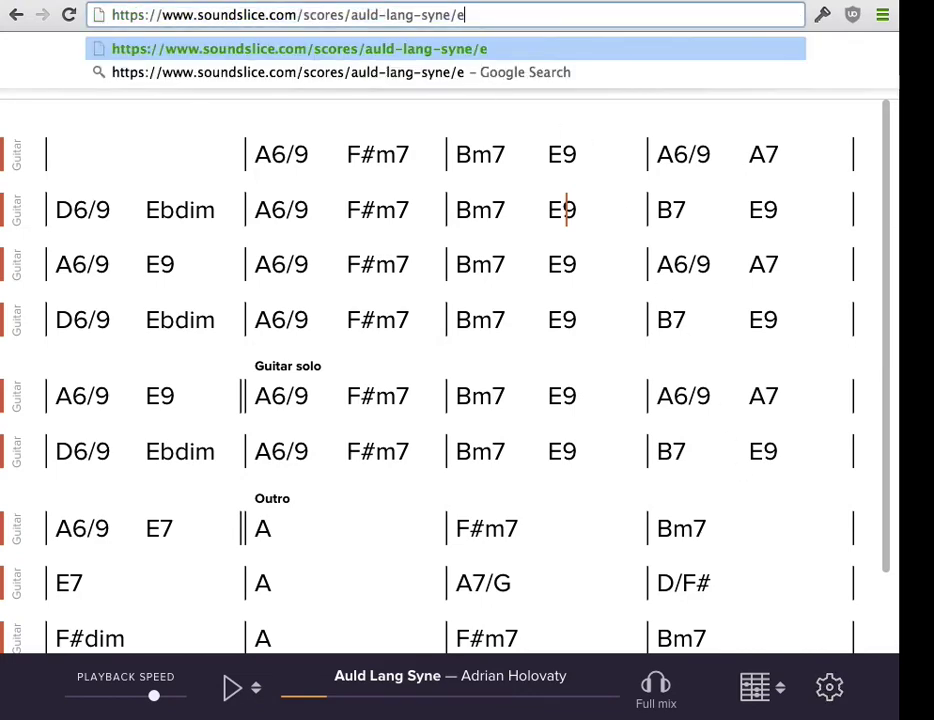
pyautogui.write('mb')
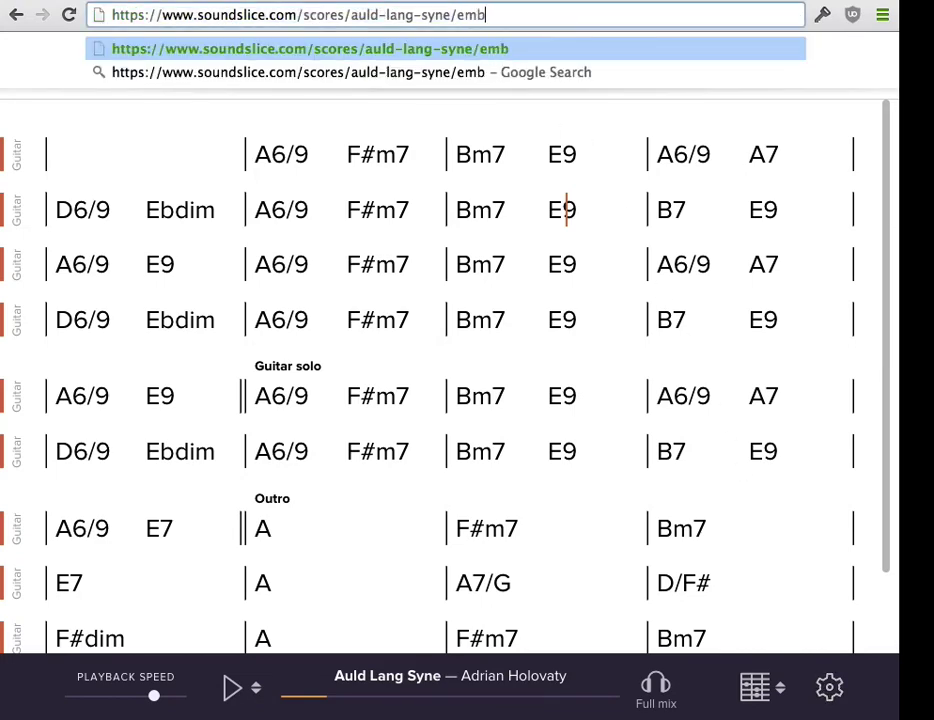
pyautogui.write('ed/')
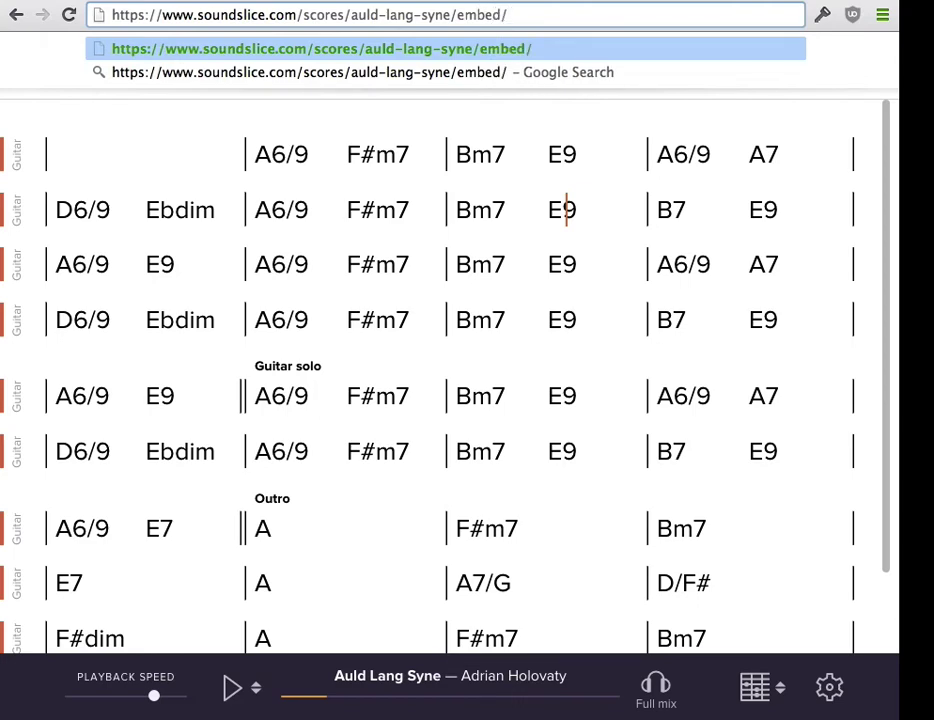
pyautogui.press('Return')
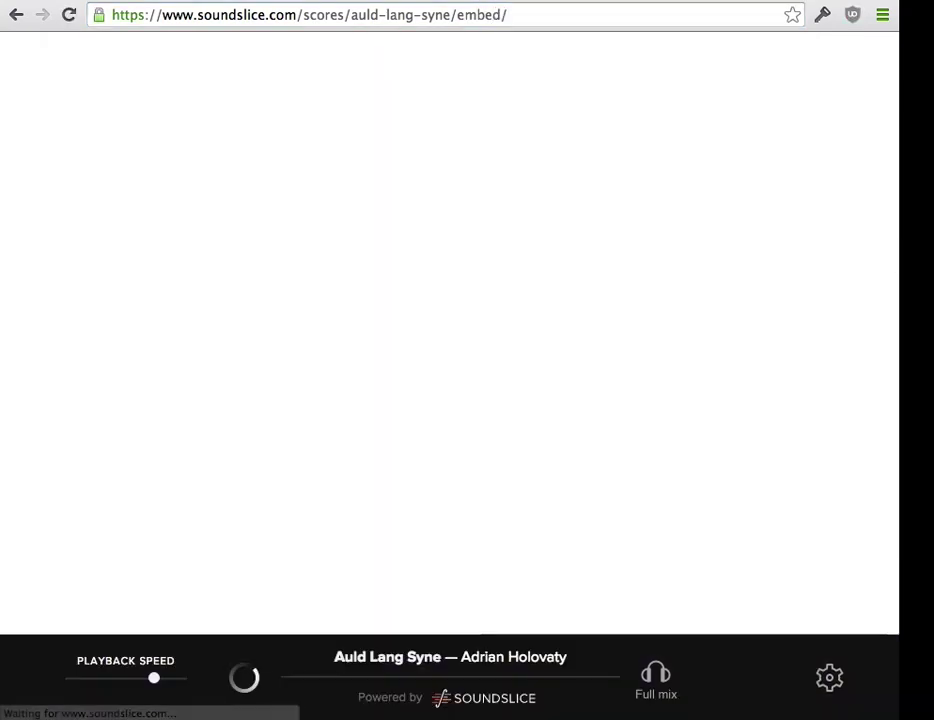
# Step: Add '?show_staff=0&show_tab=0' to the embed URL and reload the page
pyautogui.click(520, 13)
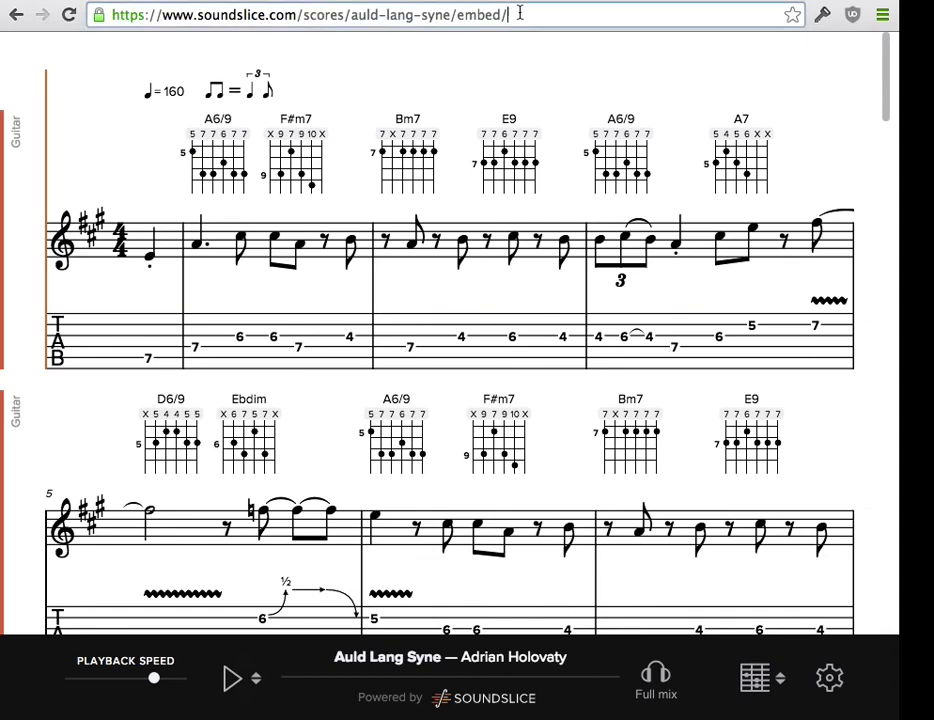
pyautogui.click(520, 13)
pyautogui.write('?')
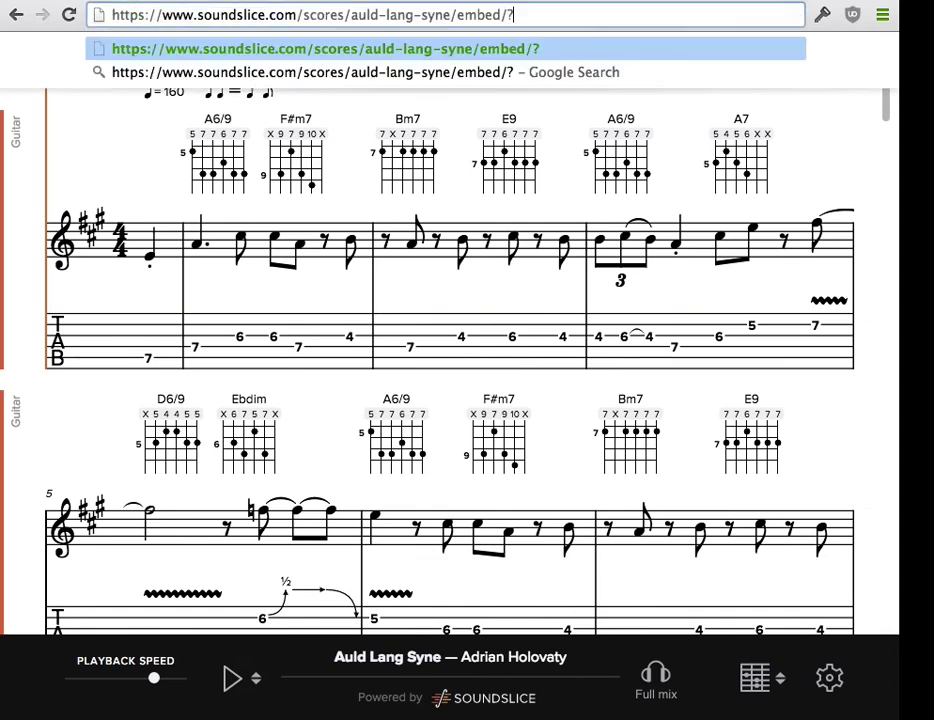
pyautogui.write('show_st')
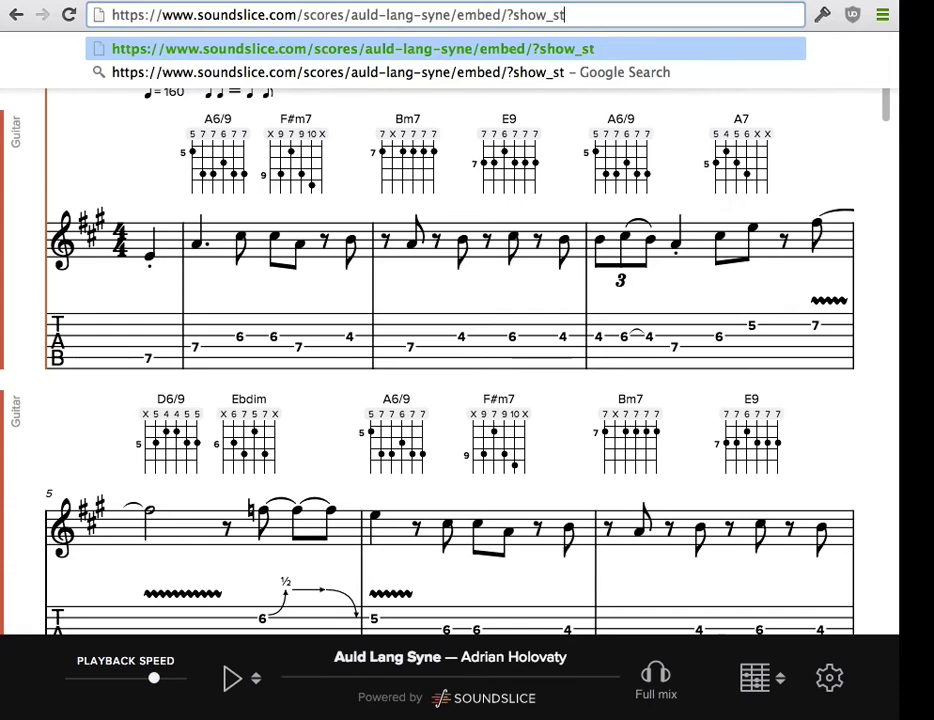
pyautogui.write('aff=0')
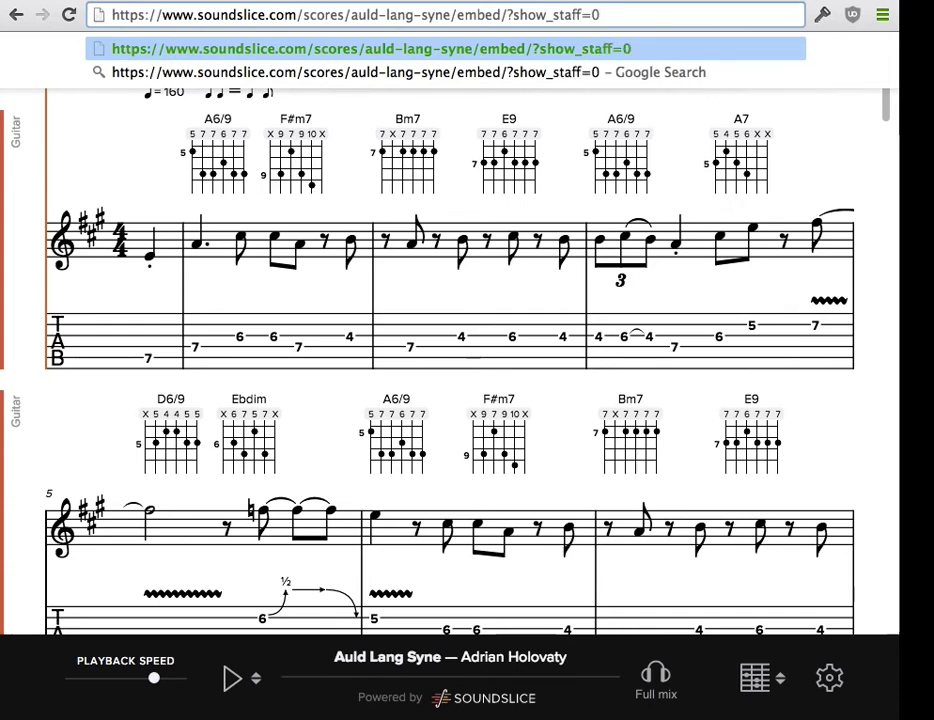
pyautogui.write('&show_c')
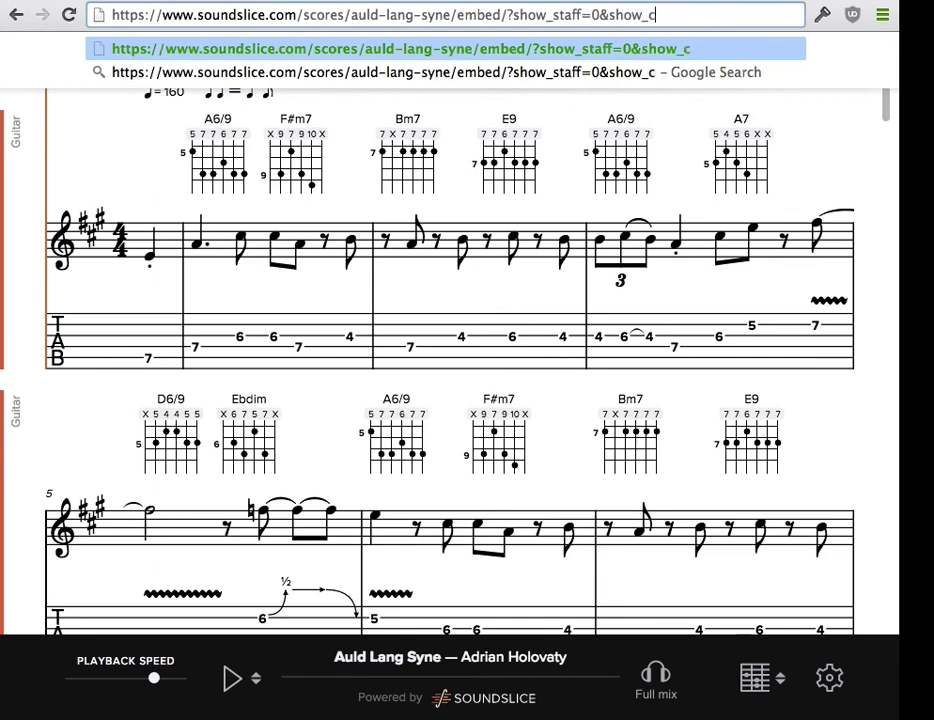
pyautogui.press('BackSpace')
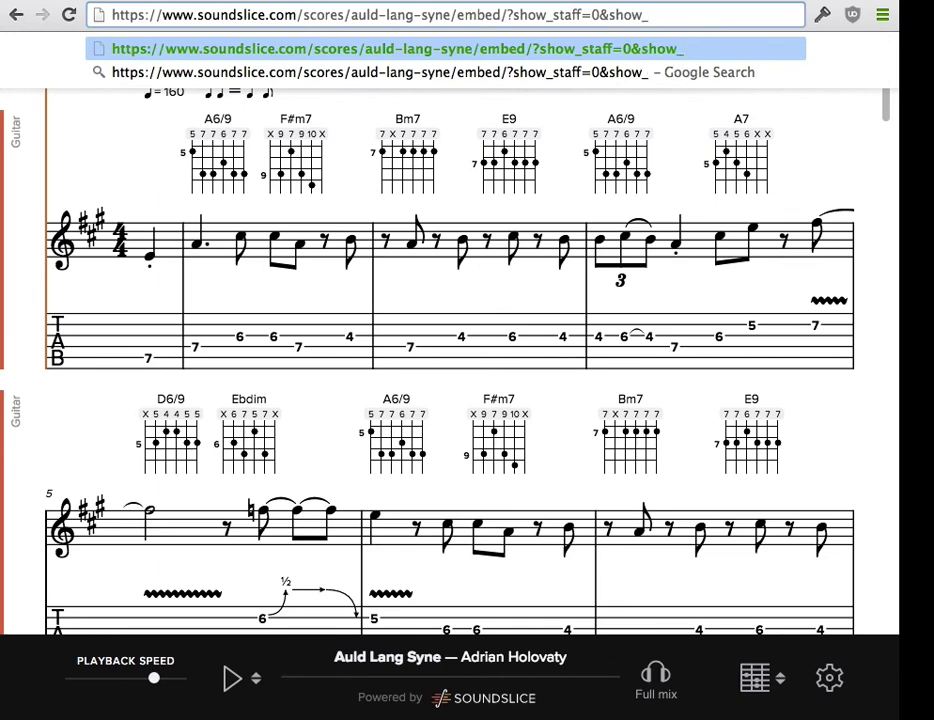
pyautogui.write('tab=0')
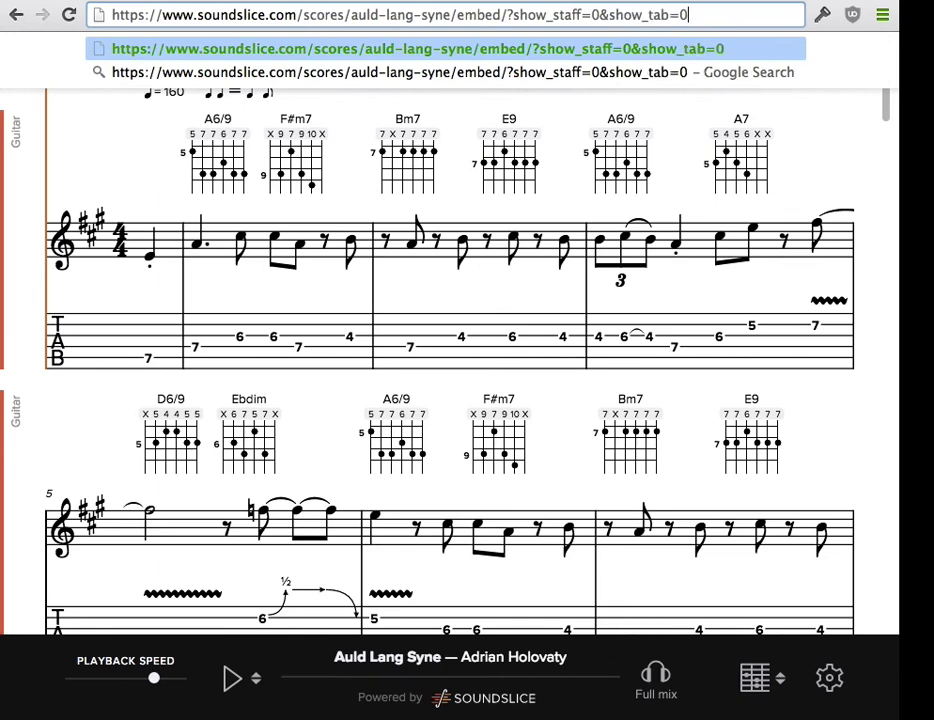
pyautogui.press('Return')
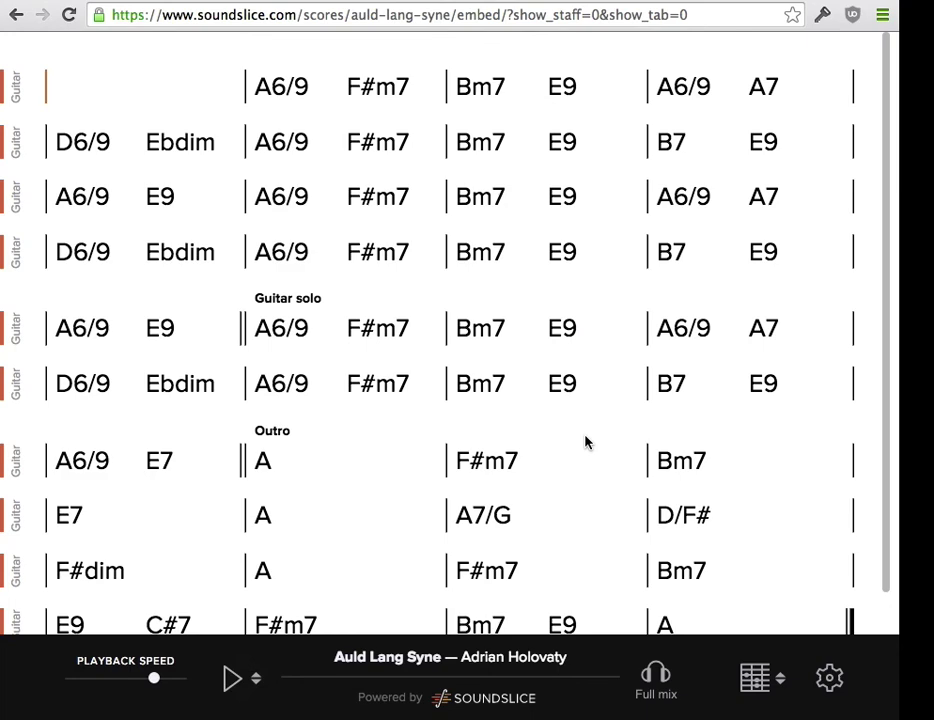
pyautogui.click(16, 90)
pyautogui.click(36, 188)
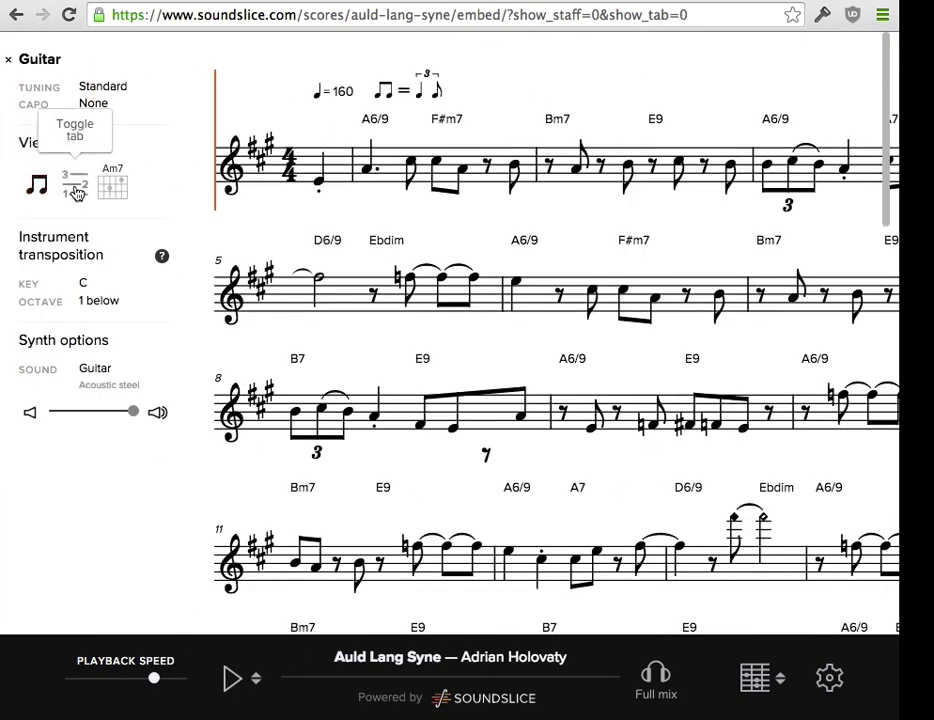
pyautogui.click(75, 186)
pyautogui.click(75, 186)
pyautogui.click(36, 188)
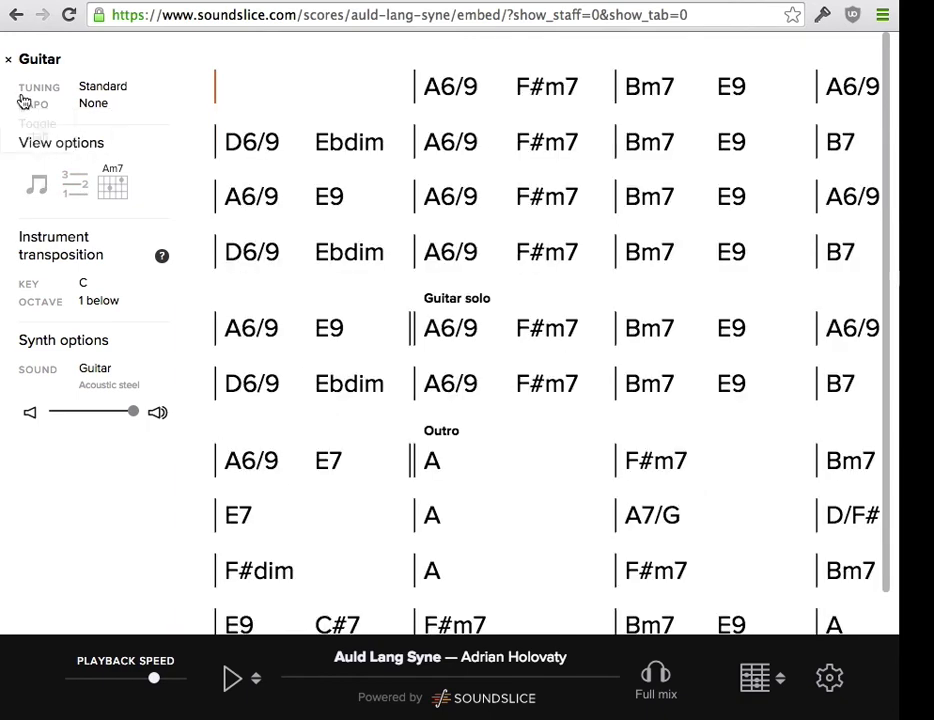
pyautogui.click(9, 59)
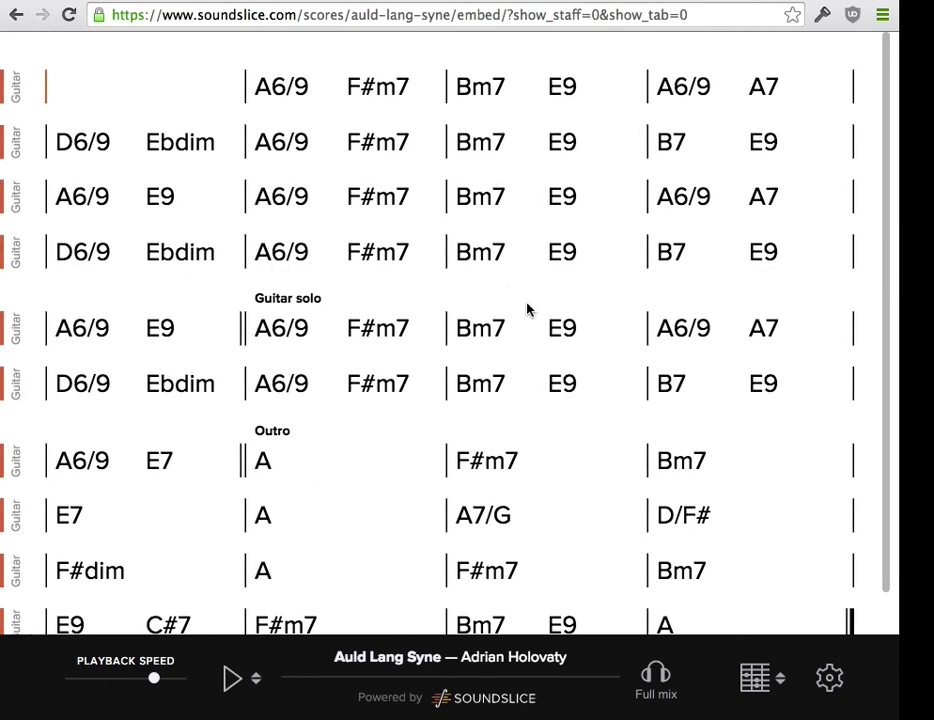